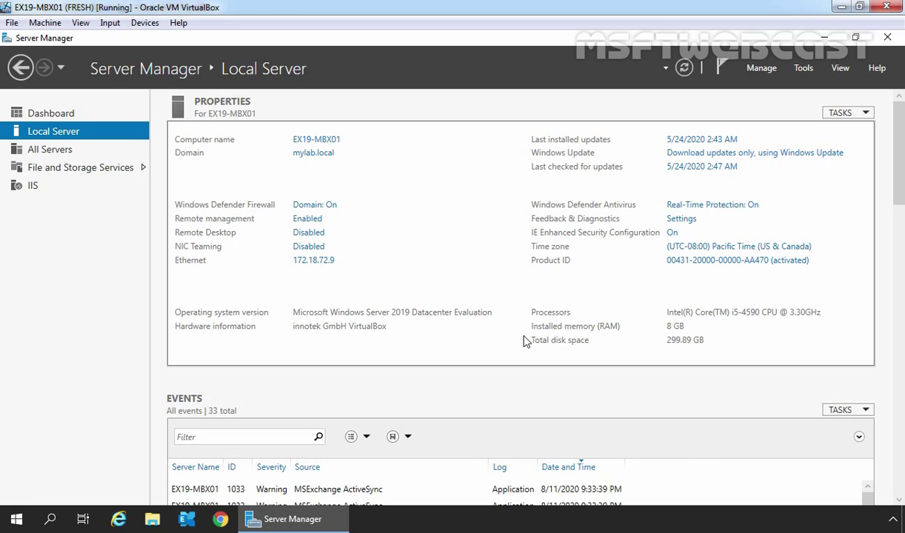
left_click(118, 519)
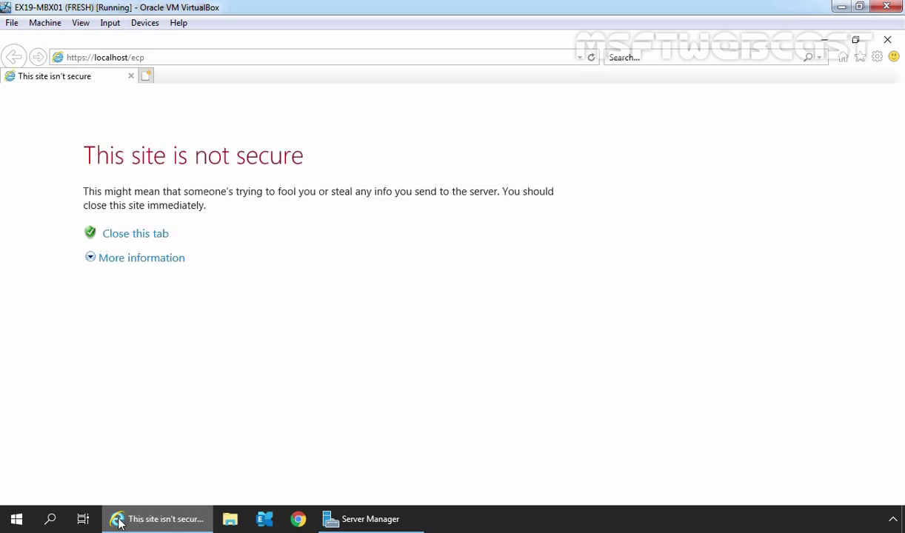
left_click(131, 266)
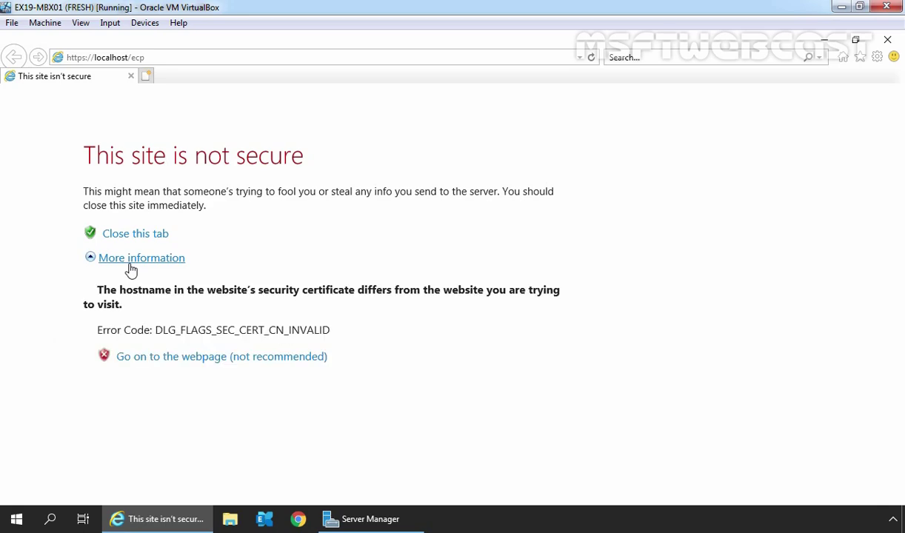
left_click(170, 362)
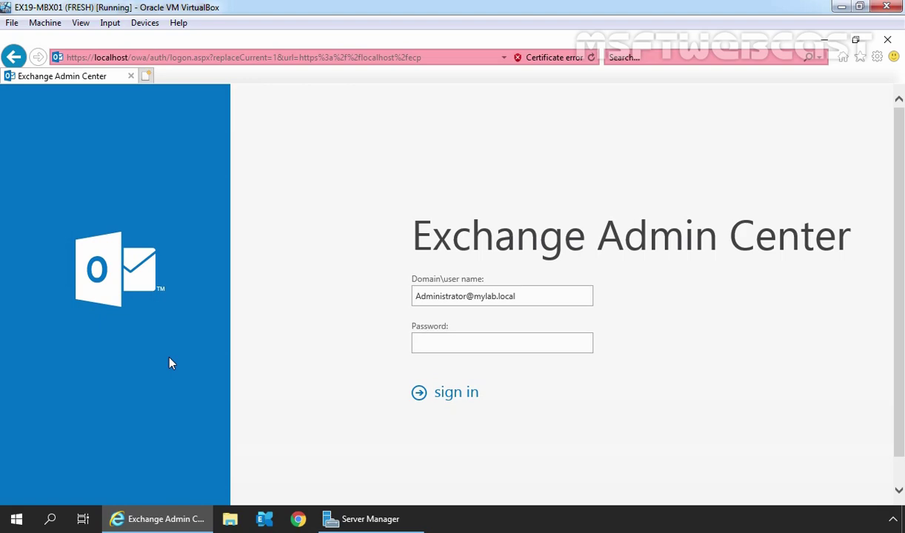
Sign in to the Exchange admin center with the administrator account password
type("P@ssw0rd1")
left_click(456, 393)
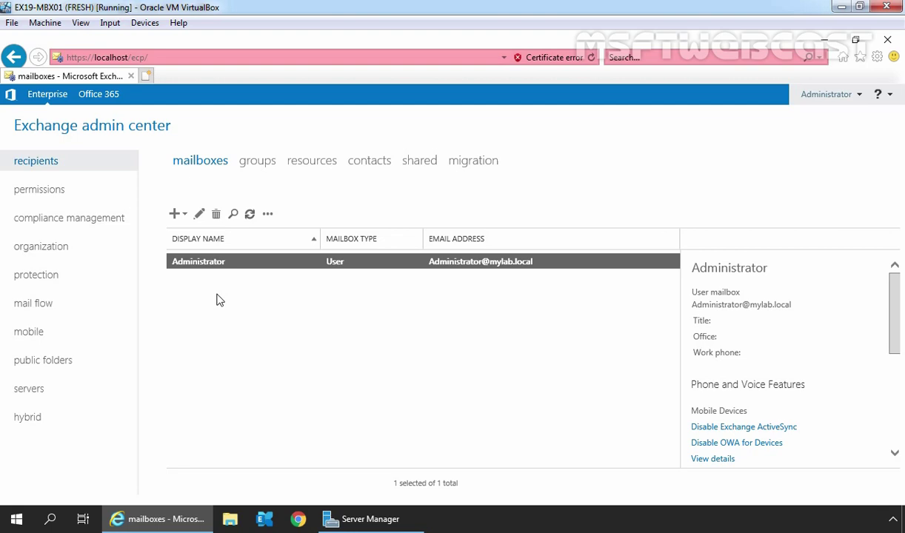
Start a new User mailbox from the + menu and maximize its form window
left_click(176, 215)
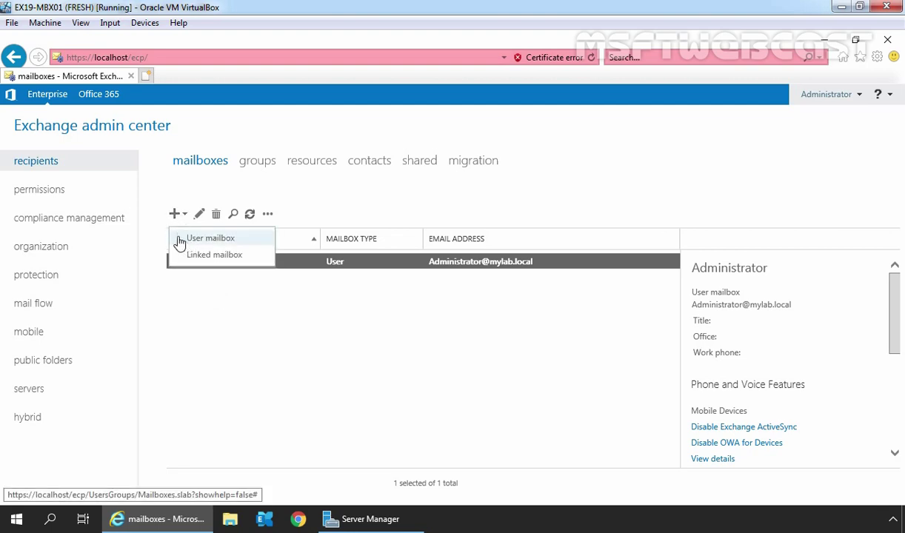
left_click(252, 245)
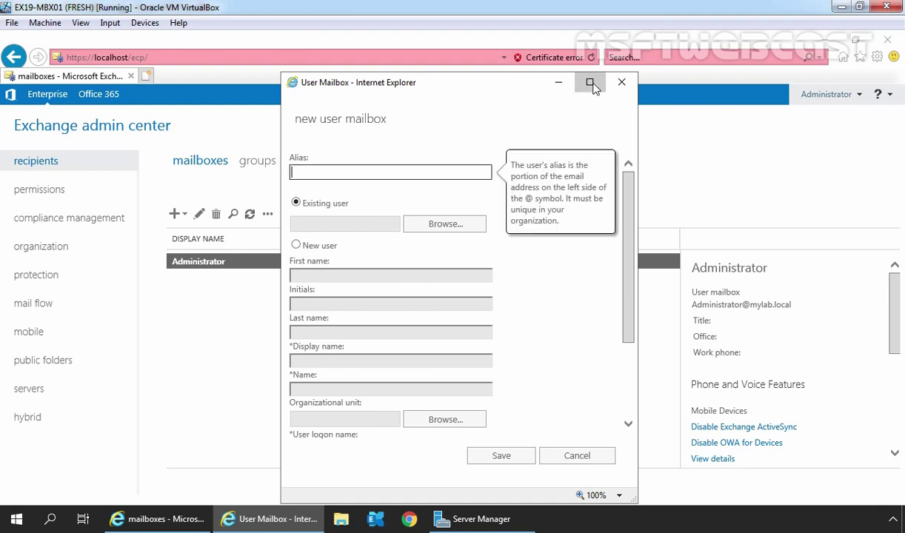
left_click(585, 80)
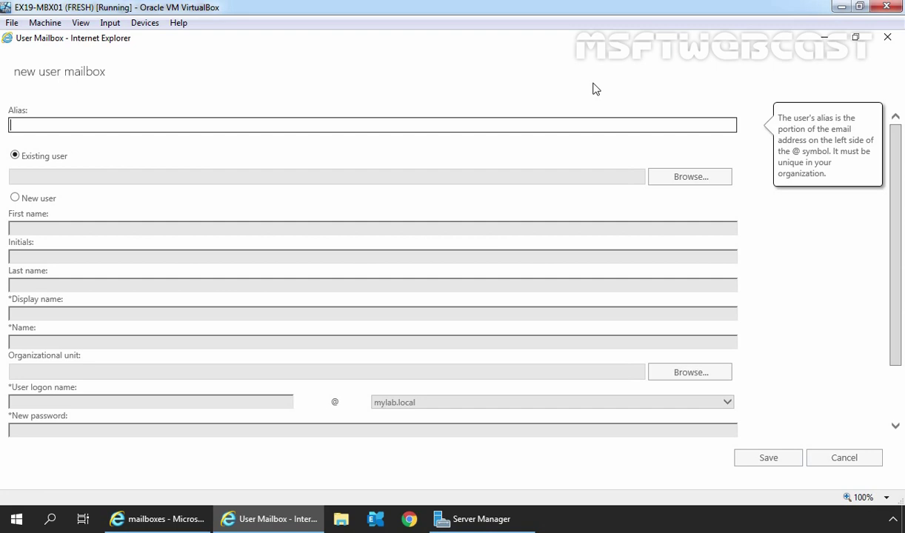
Enter the user's alias, choose New user, and fill in the first and last names
left_click(15, 198)
left_click(16, 198)
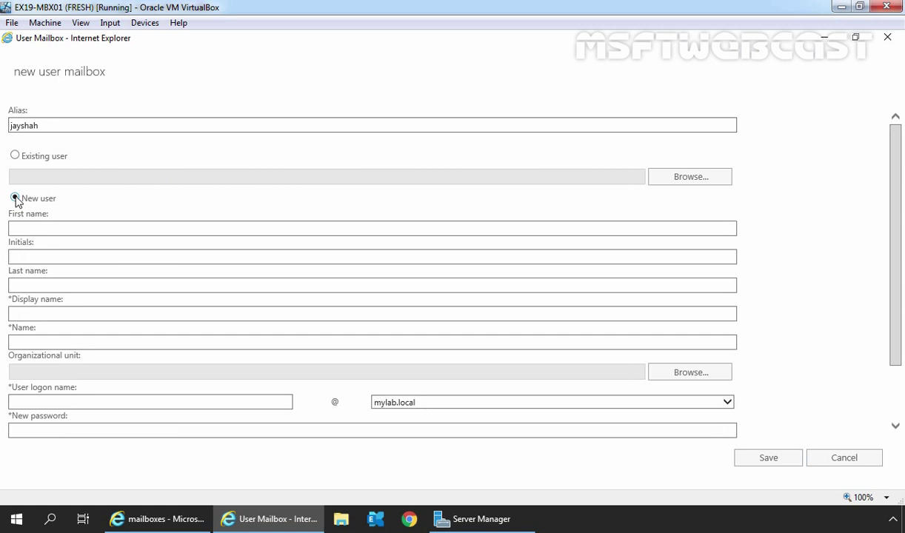
left_click(34, 225)
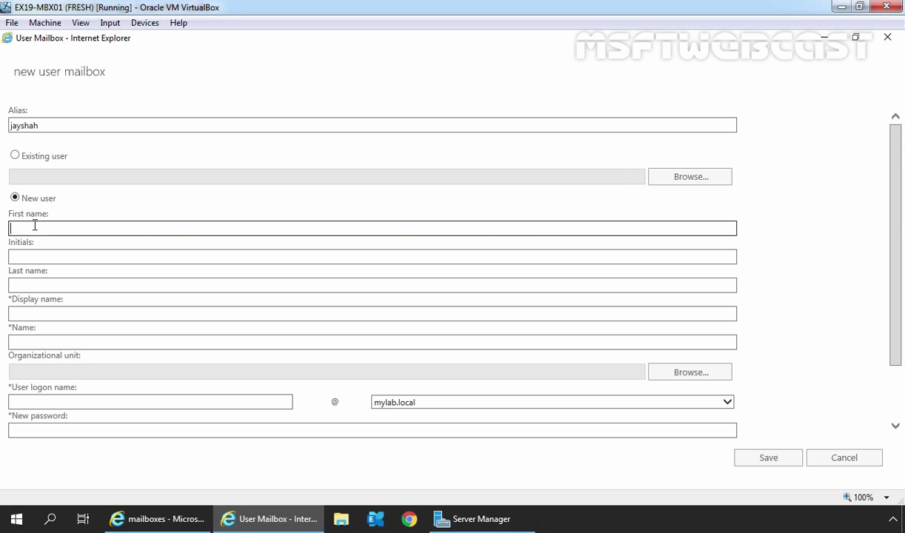
key("Tab")
key("Tab")
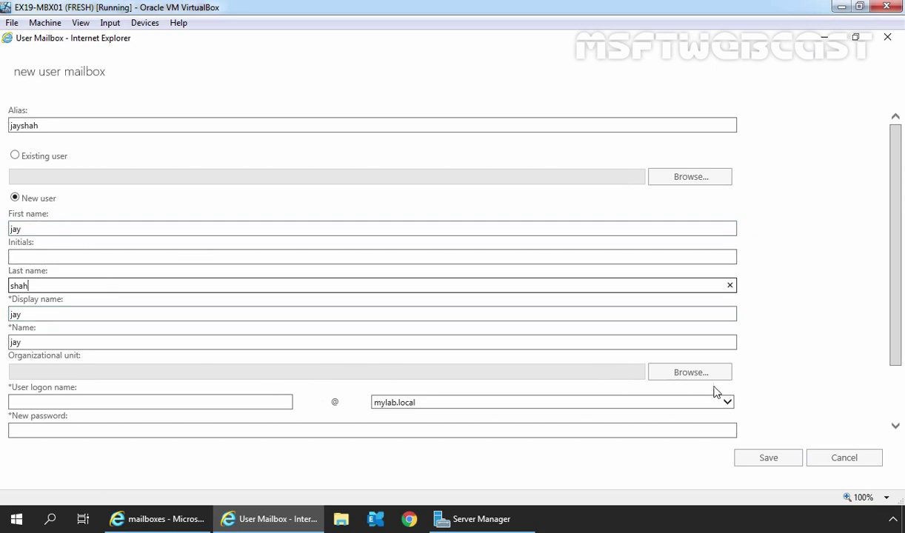
Set the organizational unit to mylab.local/SURAT-BO/HR
left_click(688, 377)
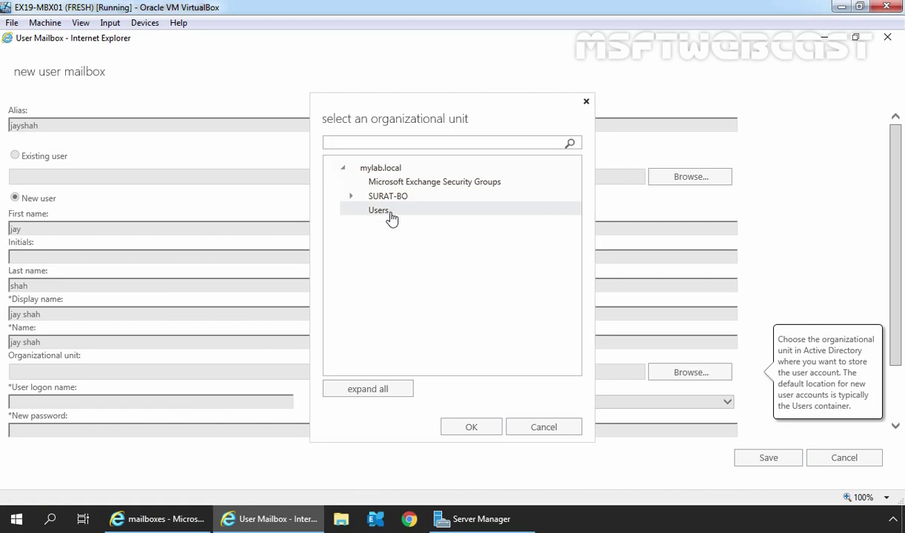
left_click(352, 197)
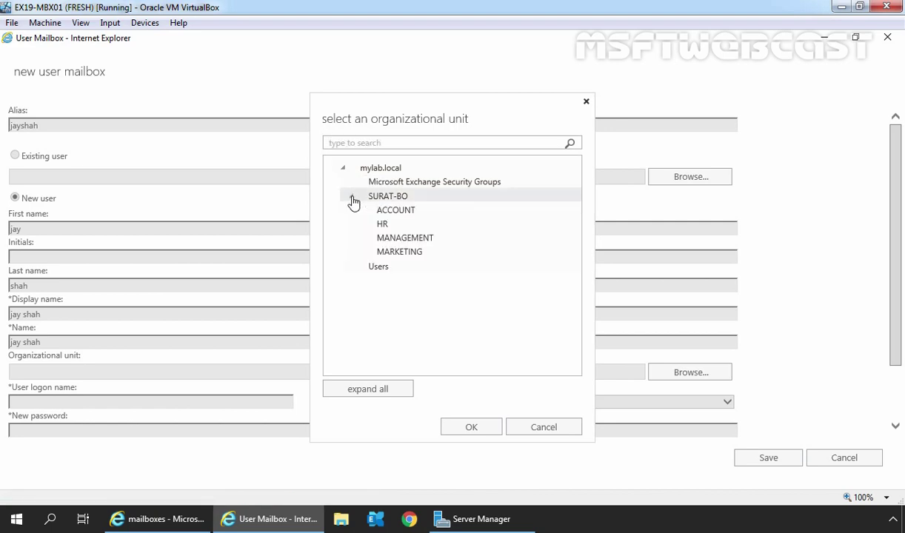
left_click(385, 230)
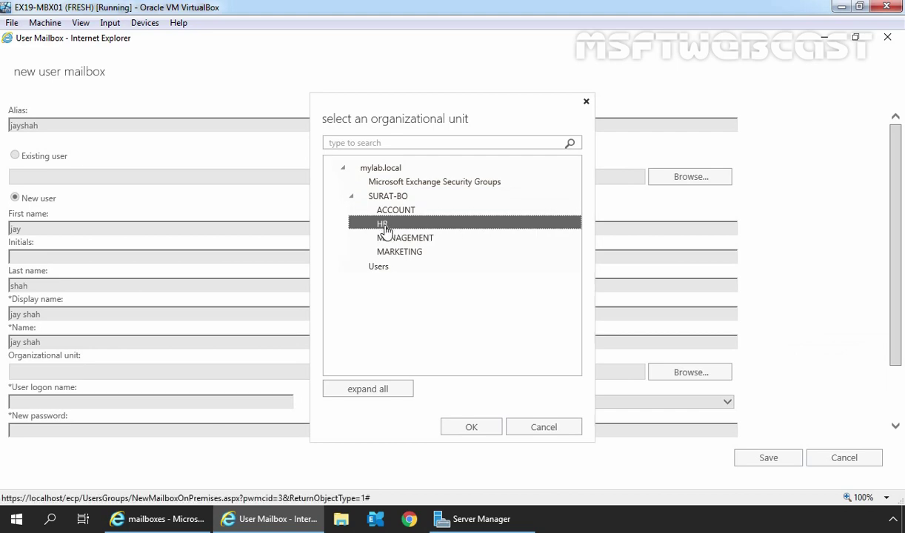
left_click(470, 428)
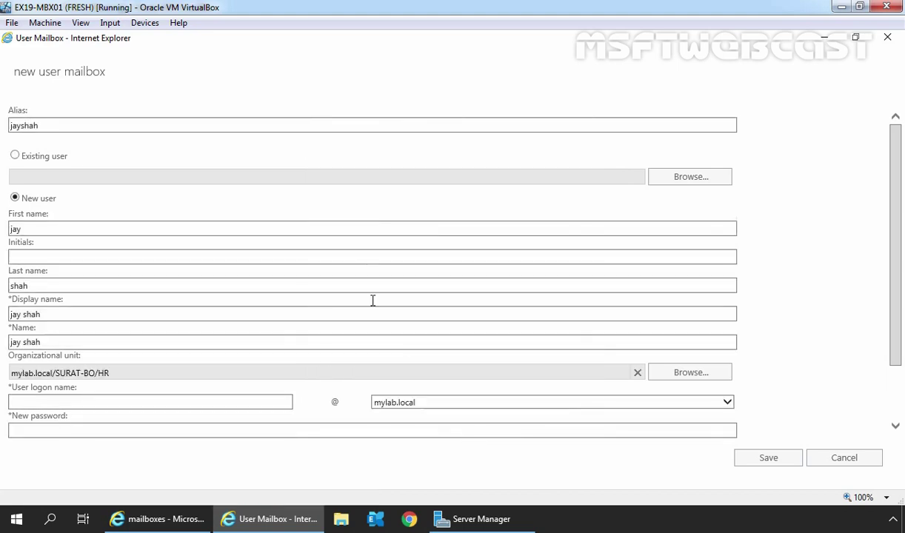
scroll(372, 302, "down", 1)
Enter the user logon name and a confirmed new password, and expand More options
left_click(124, 325)
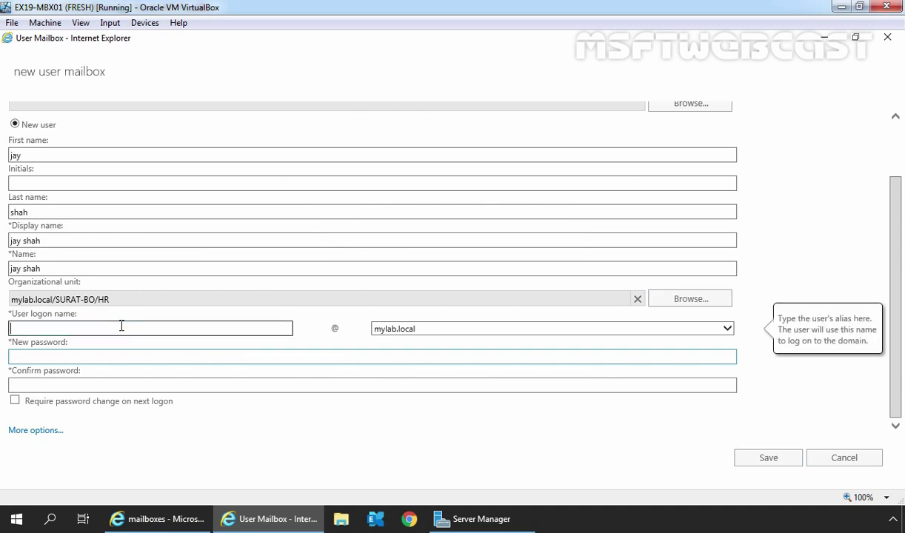
key("Tab")
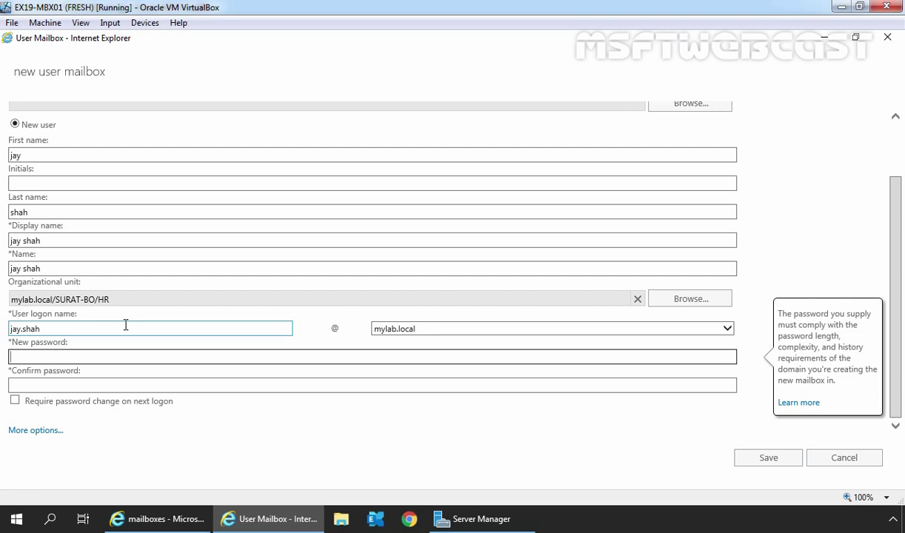
type("P@ssw0rd1")
key("Tab")
type("P@ssw0rd1")
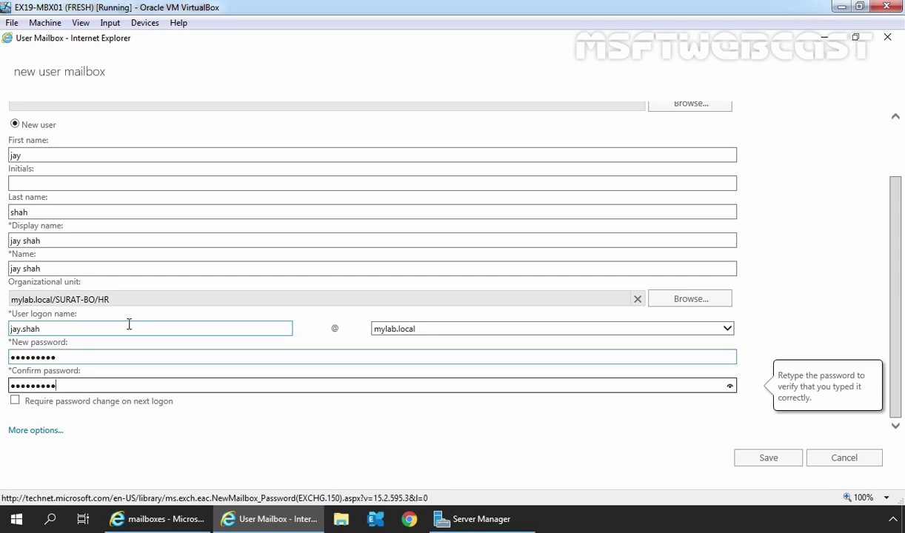
left_click(35, 430)
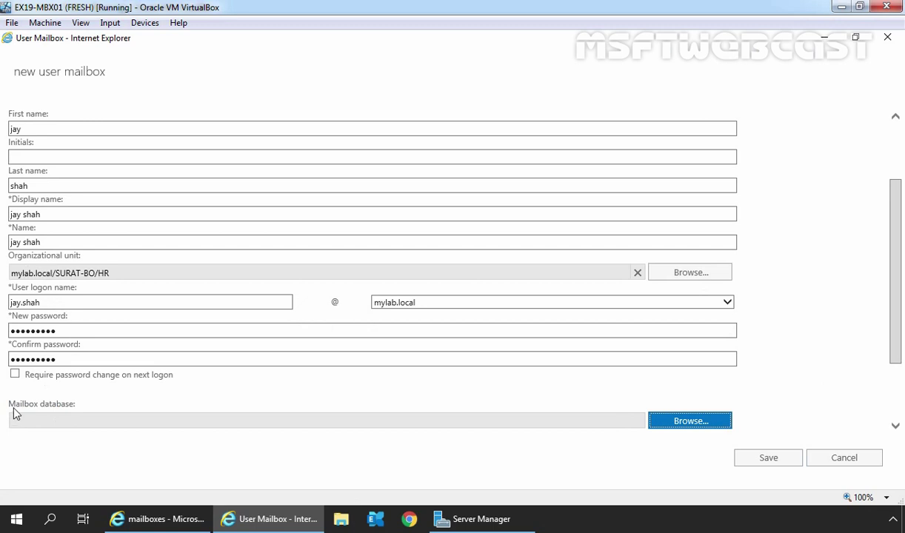
left_click_drag(9, 404, 75, 405)
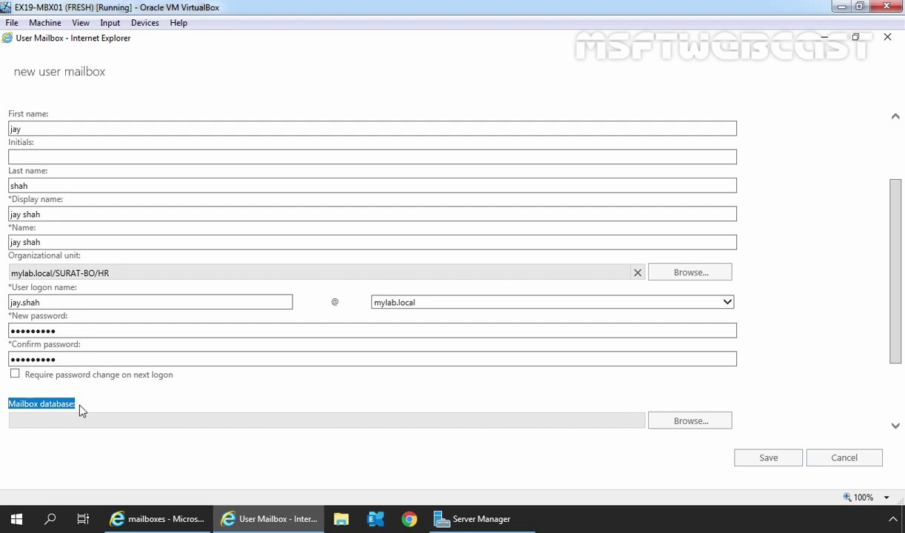
Choose DB02 as the mailbox database from the Select Mailbox Database list
left_click(686, 421)
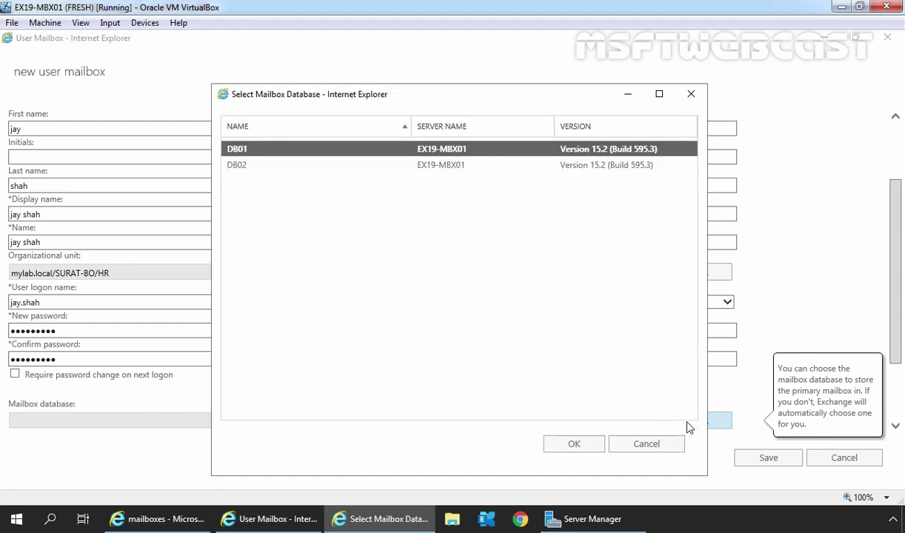
left_click(235, 169)
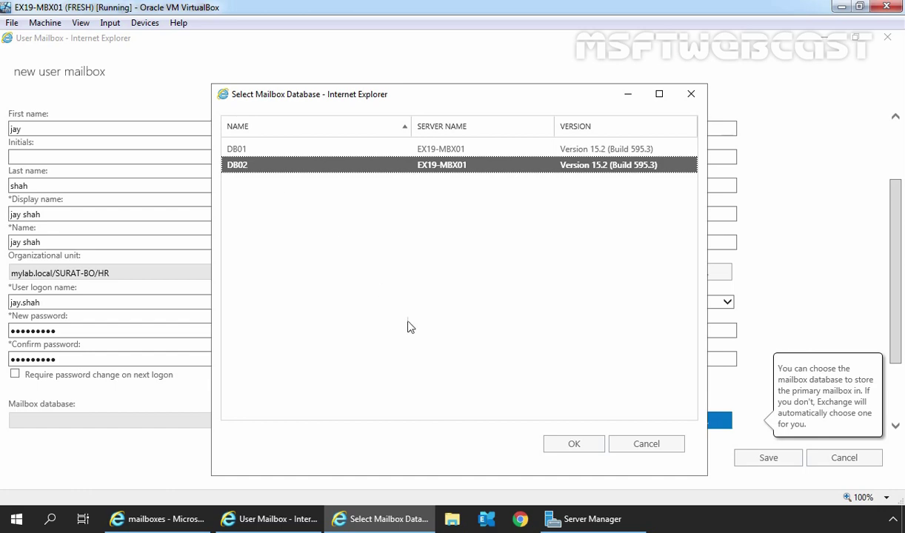
left_click(570, 444)
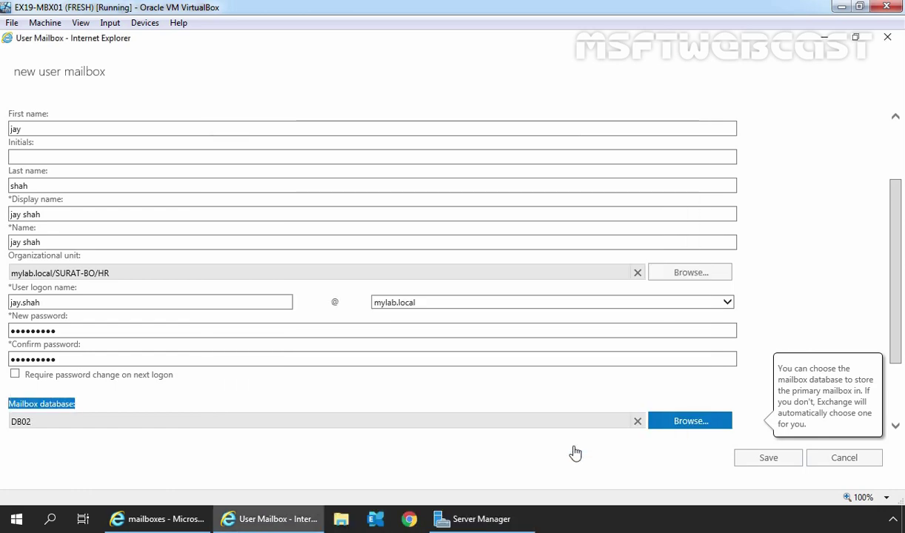
left_click_drag(895, 299, 895, 364)
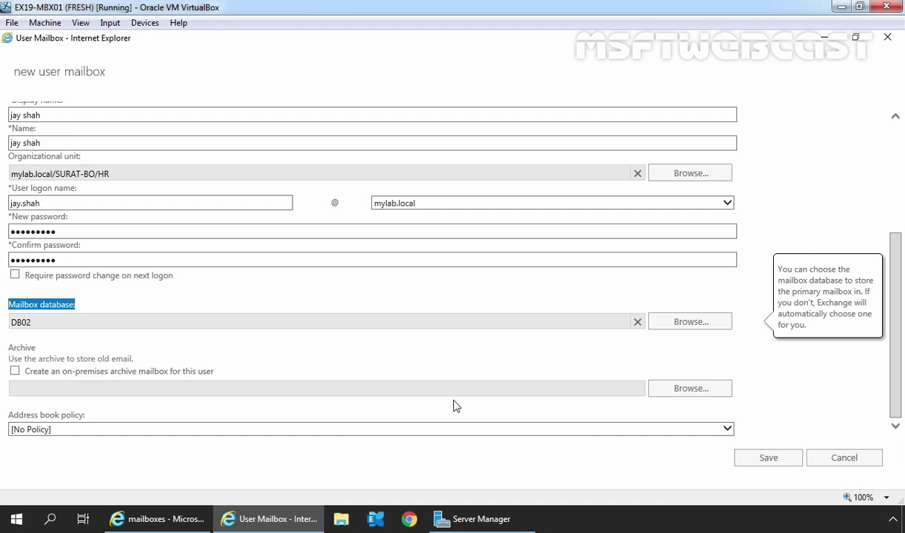
Save the new user mailbox form, adding the user to the mailboxes list
left_click(768, 459)
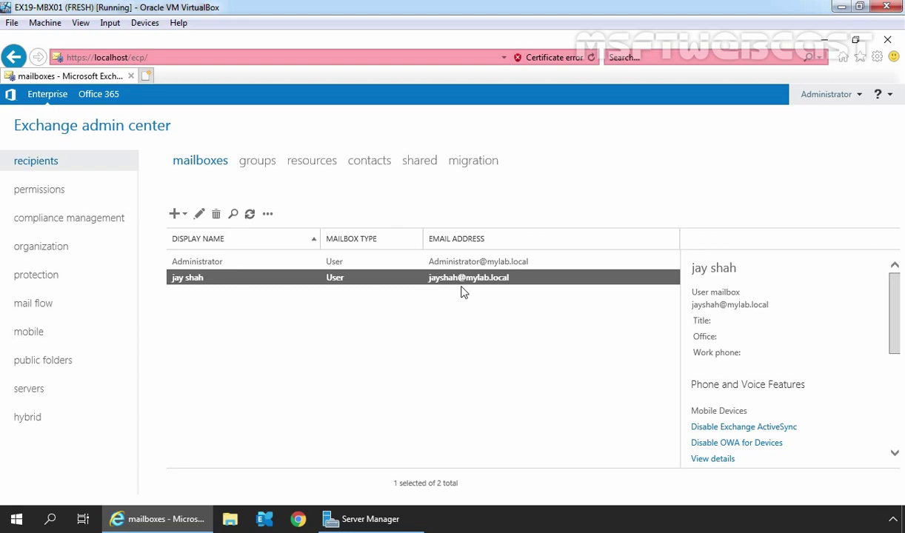
Open Active Directory Users and Computers from Server Manager's Tools menu
left_click(370, 519)
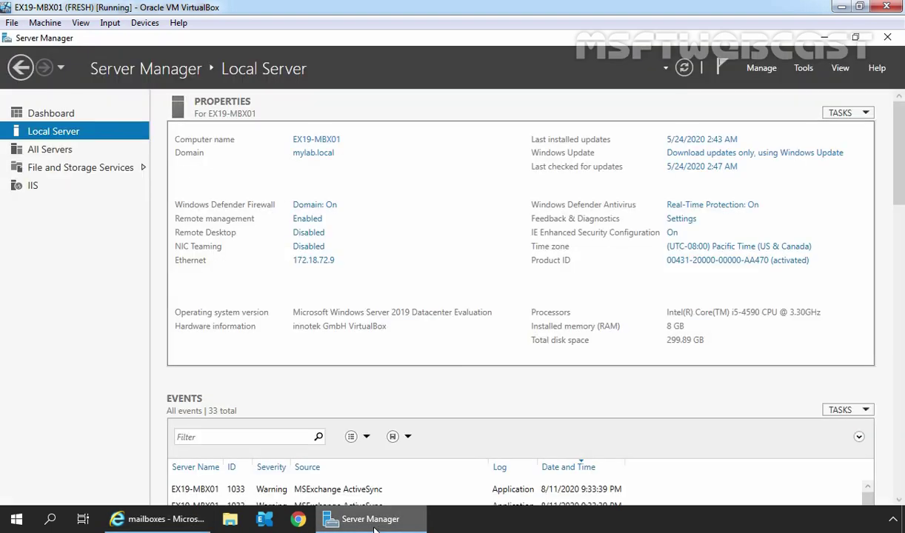
left_click(804, 69)
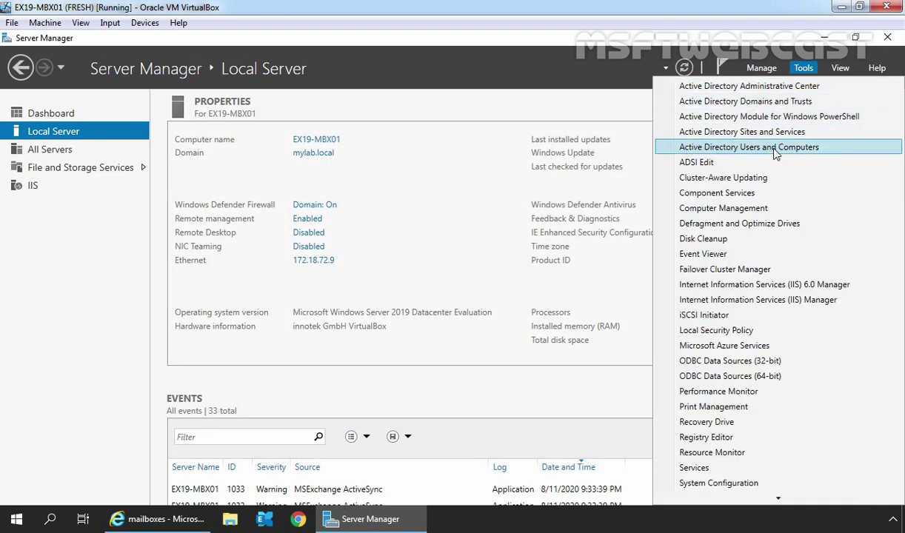
left_click(774, 151)
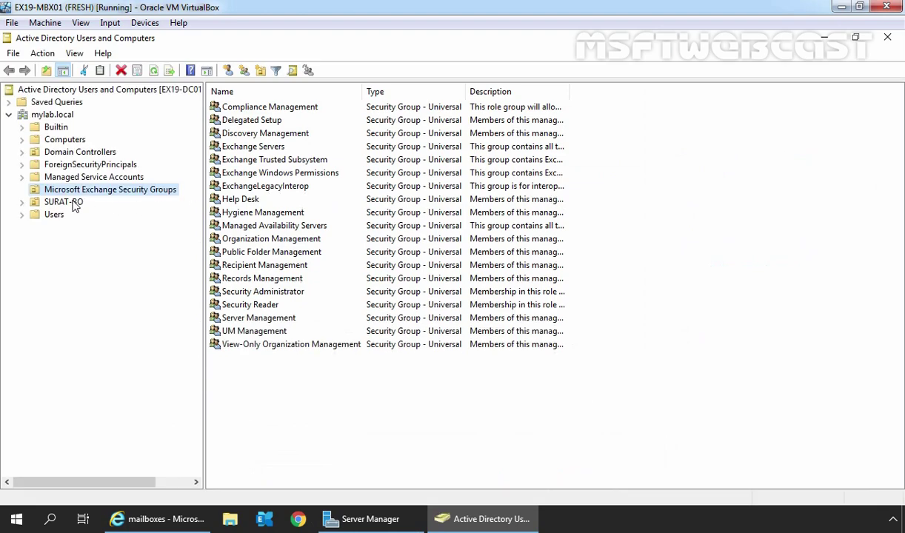
Select the SURAT-BO/HR OU and start a new user with its names and logon name
left_click(74, 202)
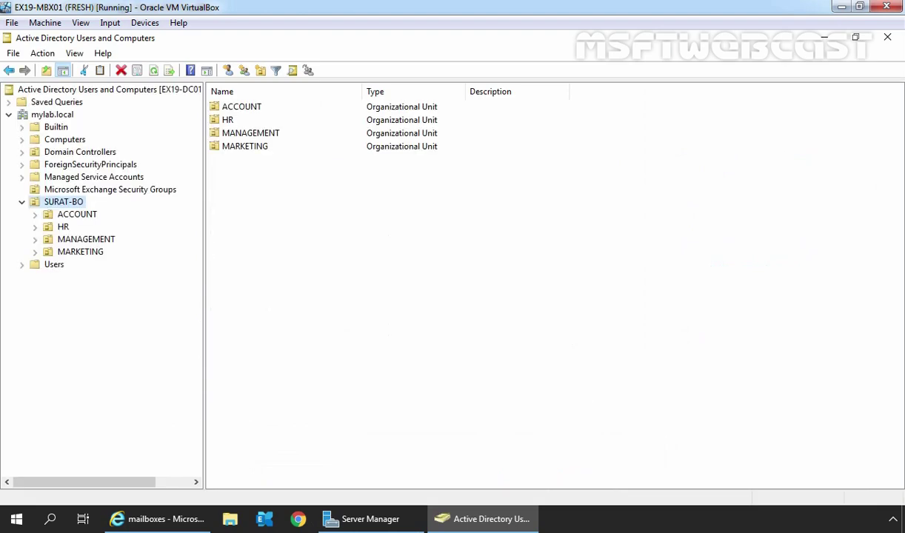
left_click(63, 229)
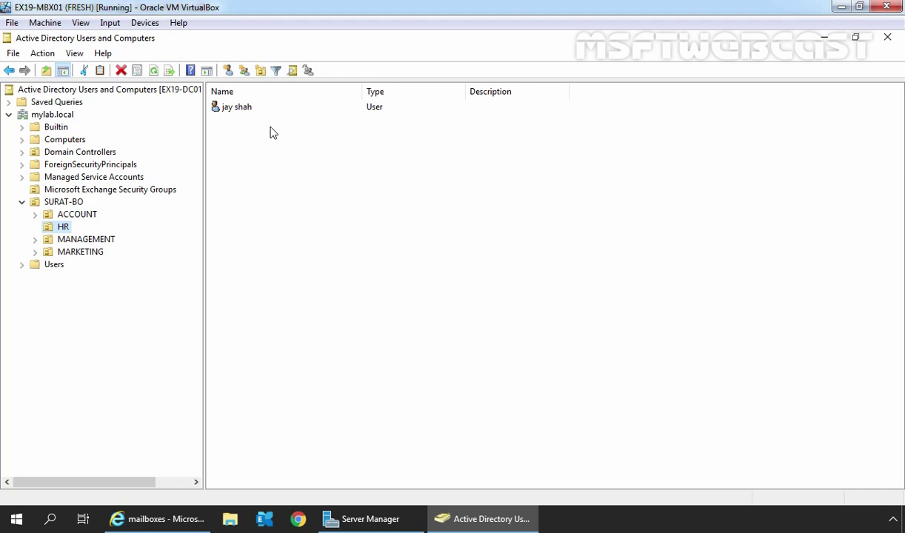
left_click(228, 70)
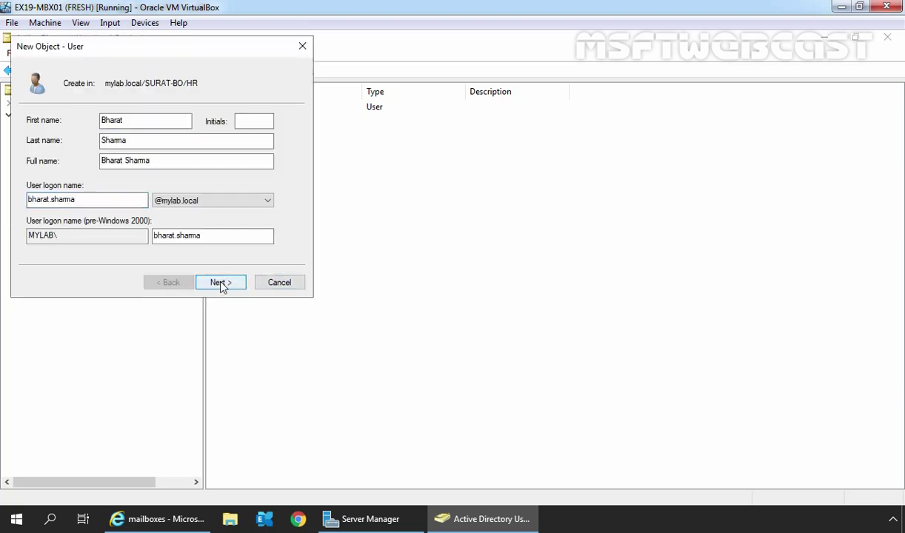
left_click(231, 282)
Set the user's password without forced change at next logon and finish creating the account
type("P@ssw0rd")
key("Tab")
type("P@ssw0rd")
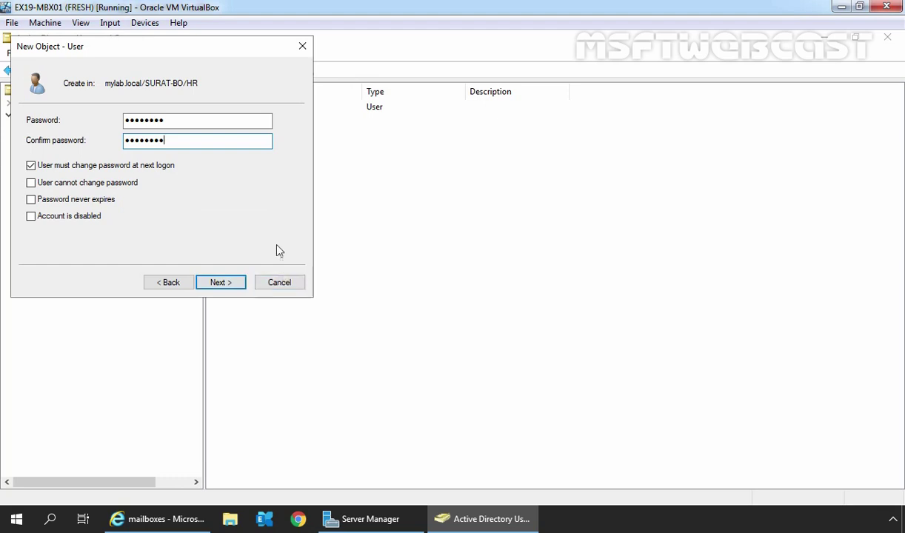
left_click(74, 171)
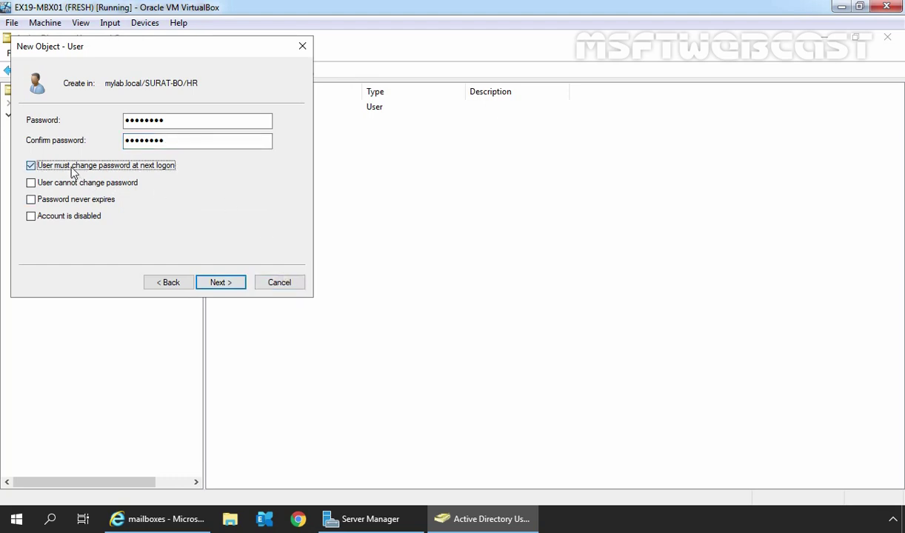
left_click(74, 171)
left_click(222, 283)
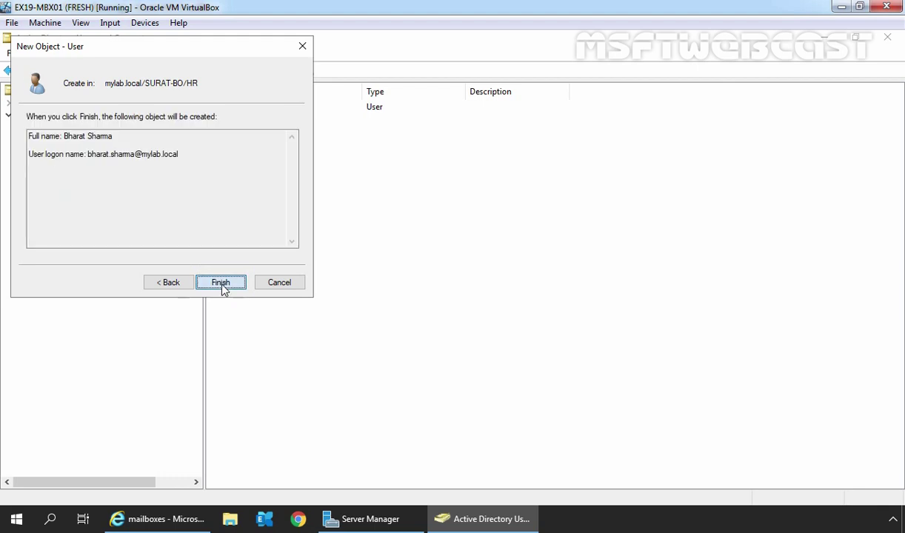
left_click(222, 284)
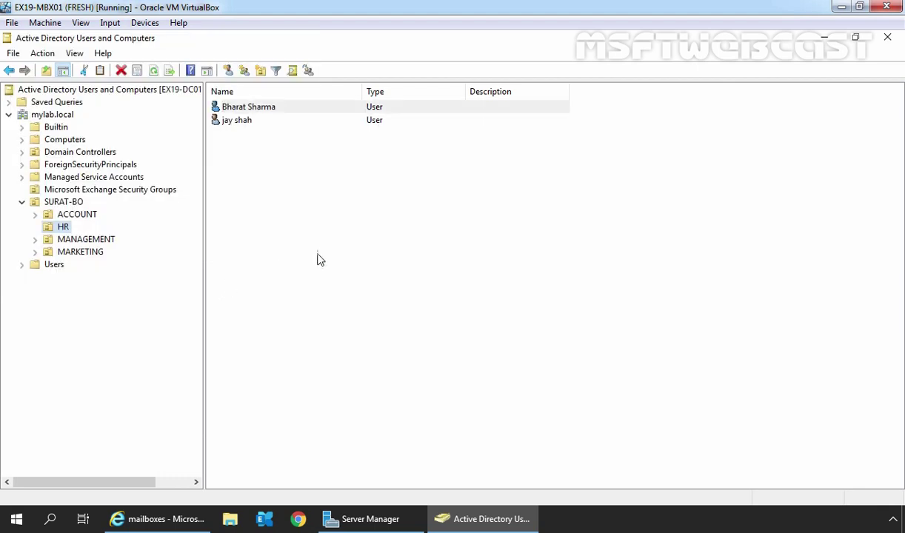
left_click(243, 113)
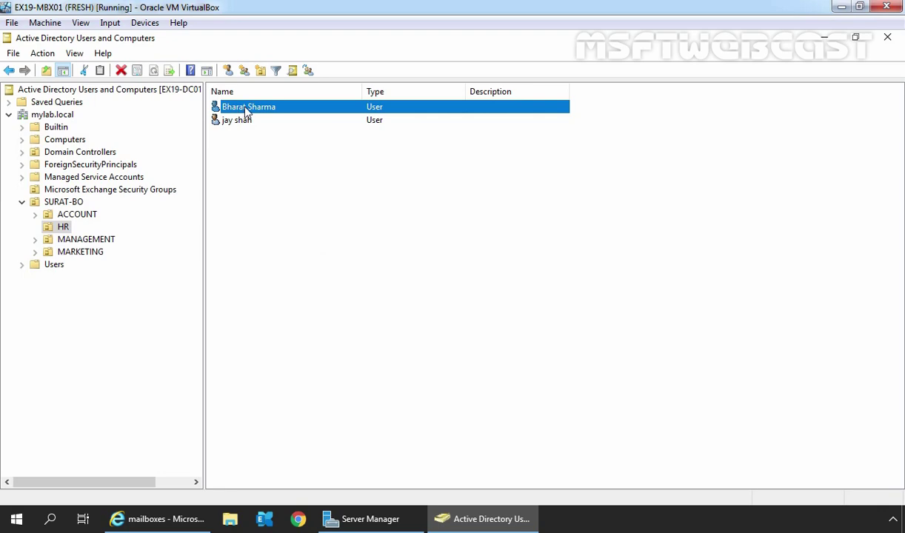
Return to the Exchange admin center mailboxes page and open the + (New) menu
left_click(167, 518)
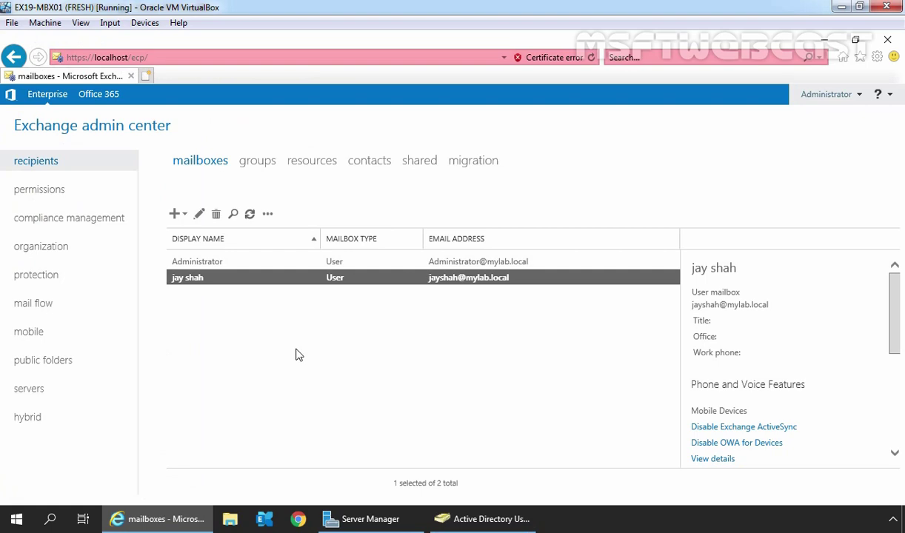
left_click(463, 518)
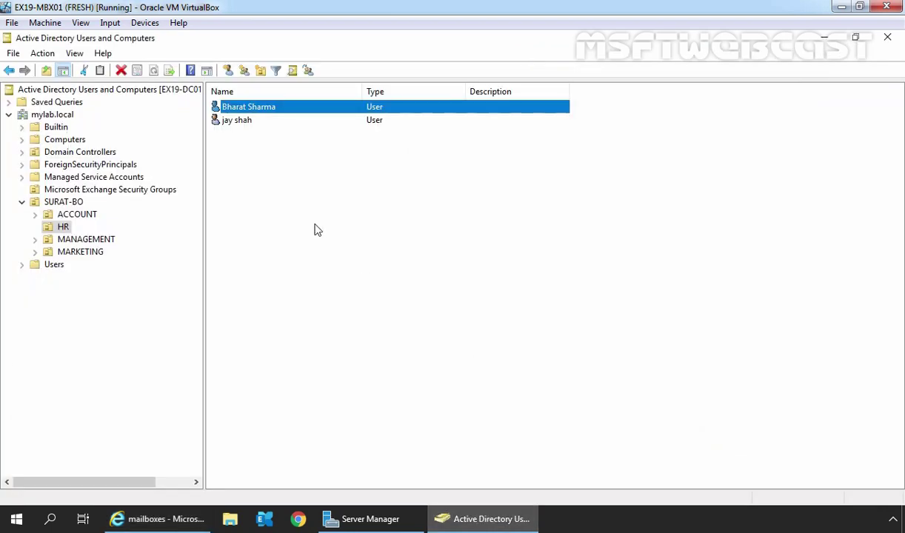
left_click(163, 518)
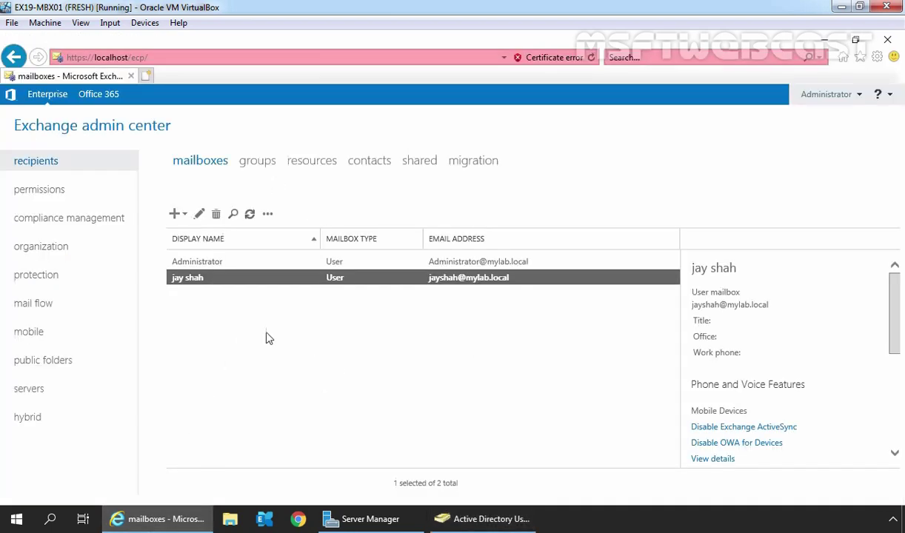
left_click(175, 215)
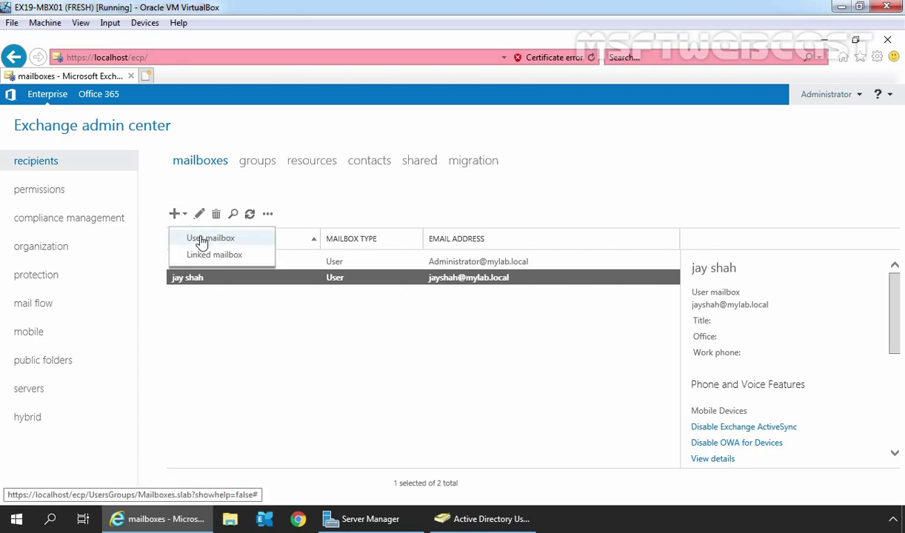
Start a new user mailbox with the pasted alias, linked to the new SURAT-BO/HR user account
left_click(201, 240)
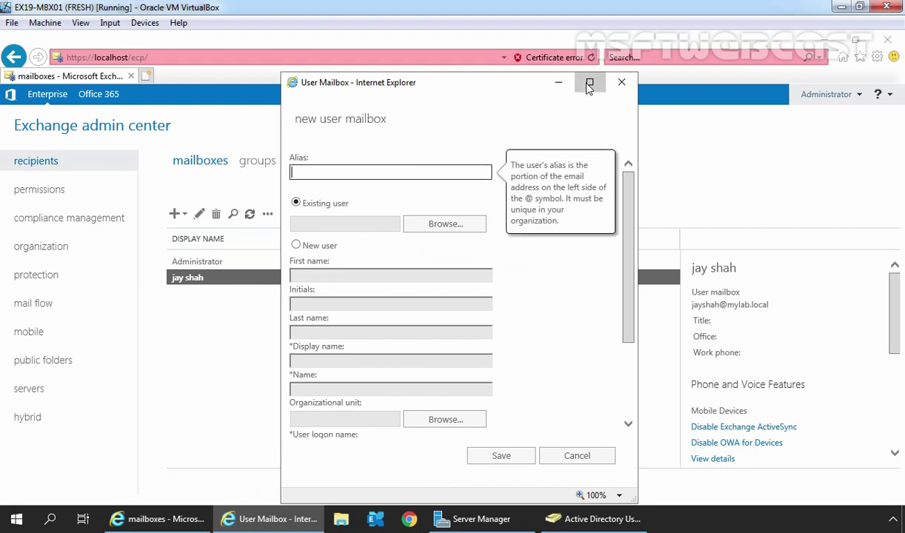
left_click(589, 83)
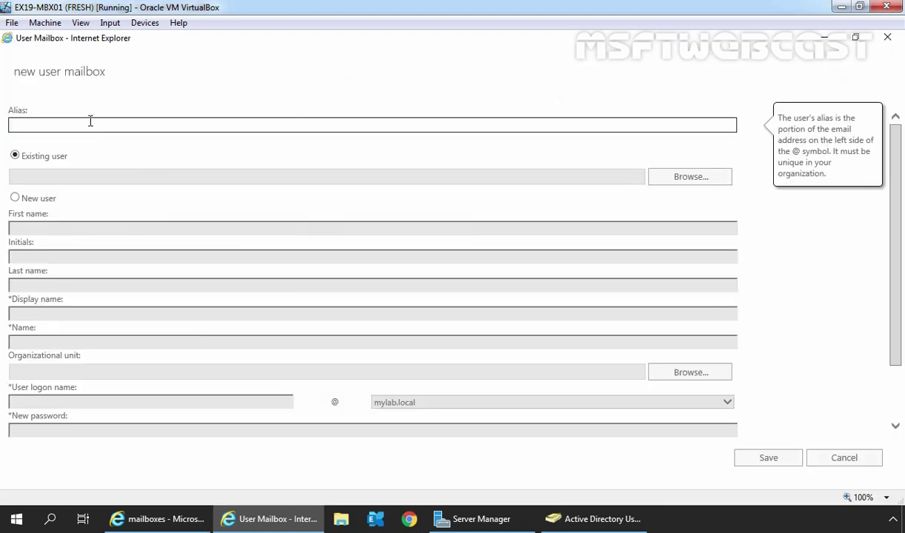
left_click(16, 158)
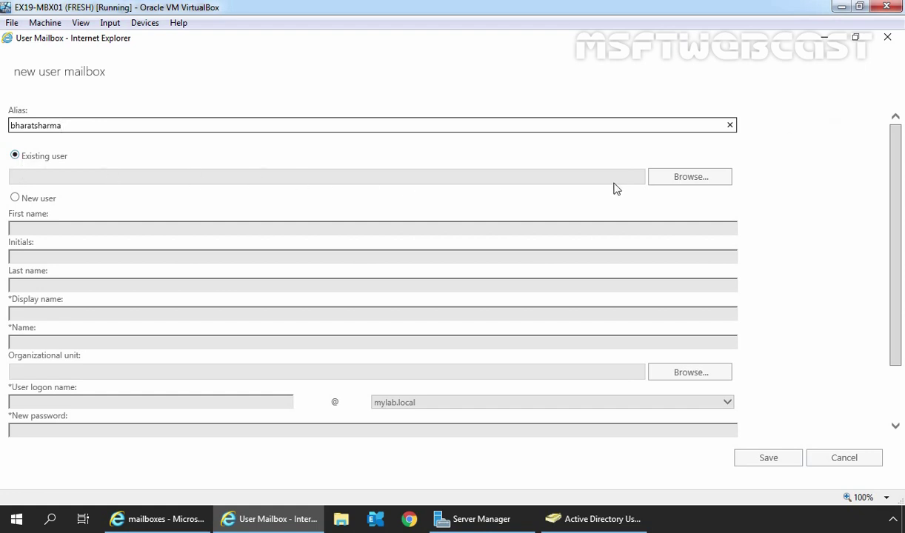
left_click(681, 181)
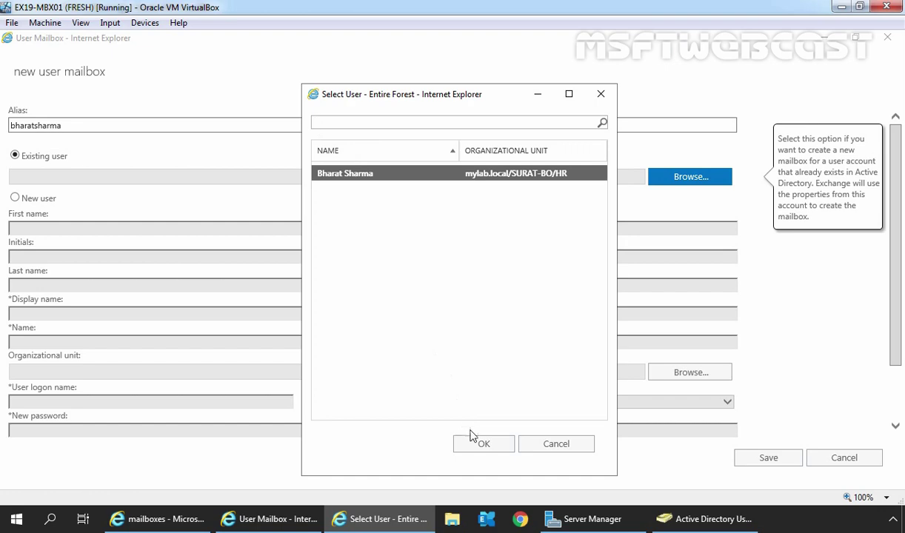
left_click(484, 445)
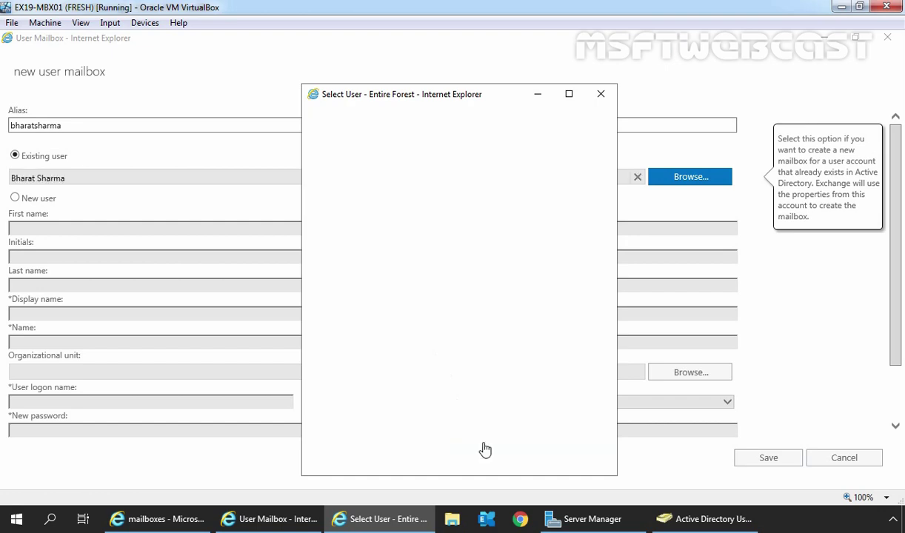
scroll(249, 265, "down", 2)
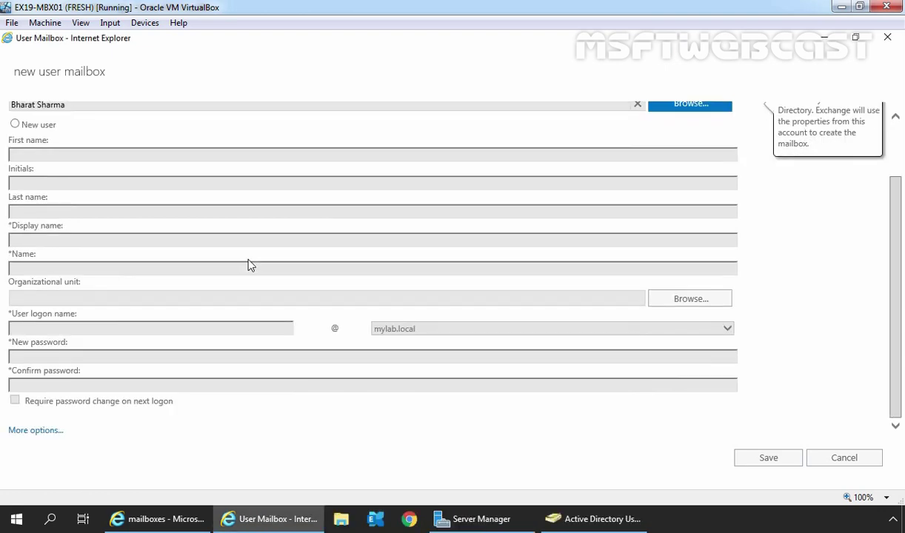
Set the mailbox database to DB01 under More options and save the mailbox
left_click(35, 432)
scroll(179, 266, "down", 3)
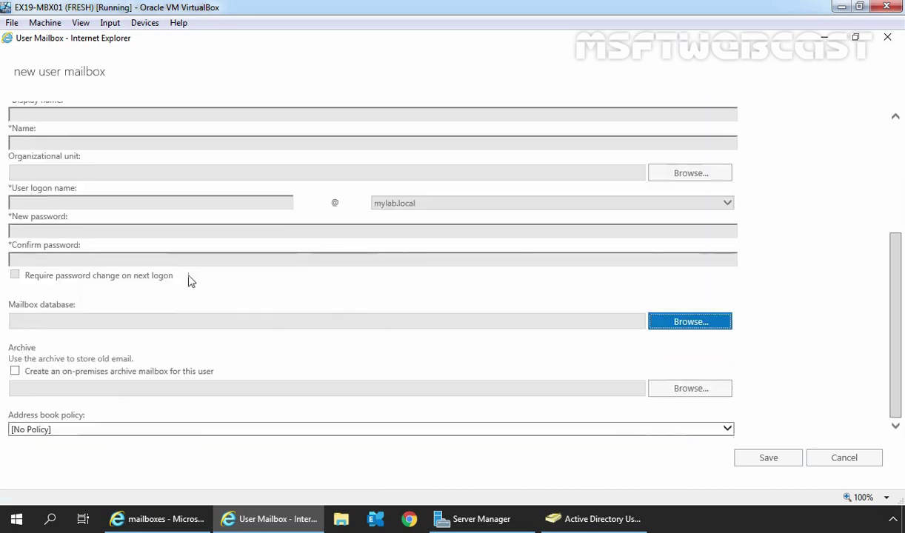
left_click(691, 323)
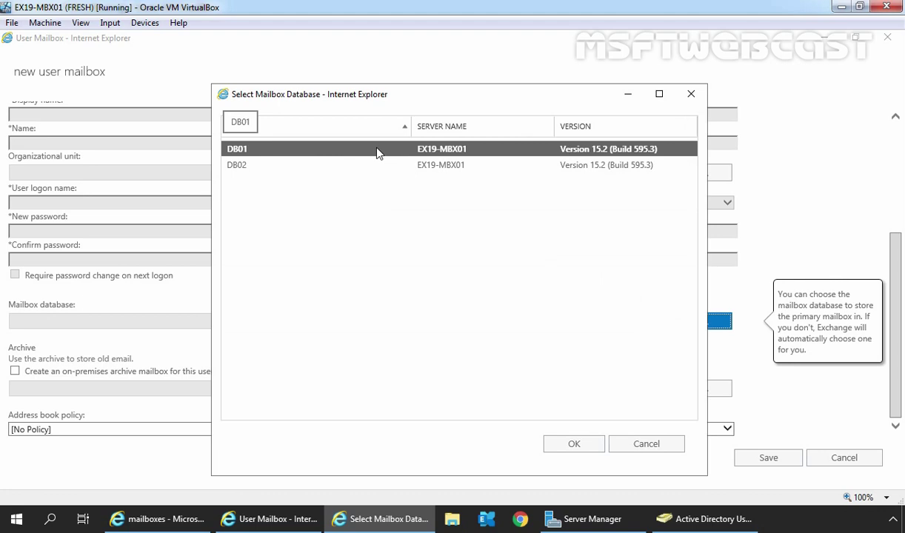
left_click(574, 443)
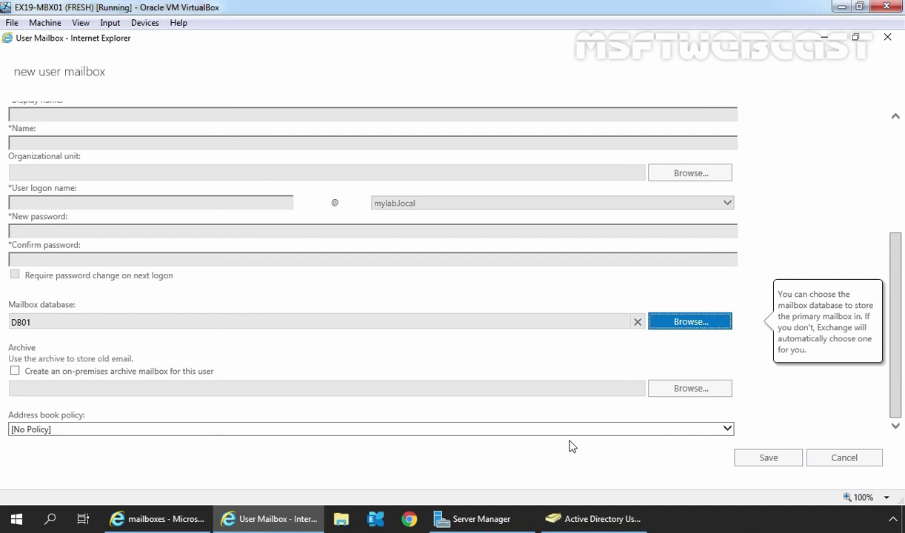
left_click(769, 459)
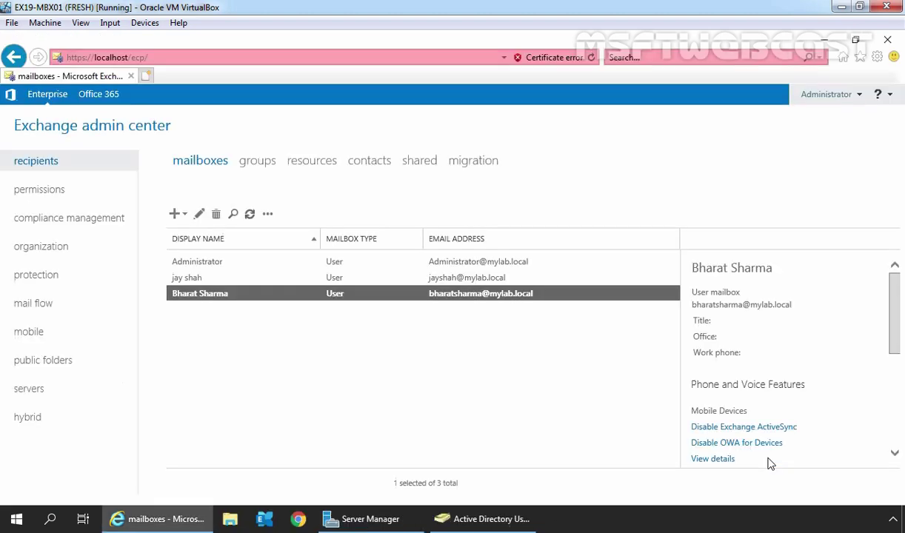